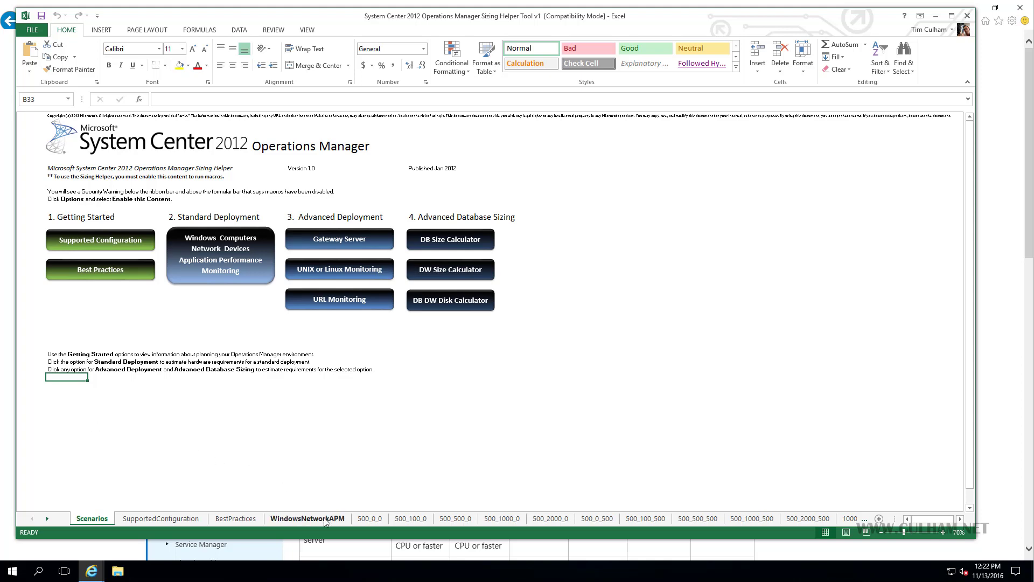
- On the 500_0_0 sheet, highlight the 8 GB and 16 GB RAM recommendations, then scroll to the size calculators
click(367, 519)
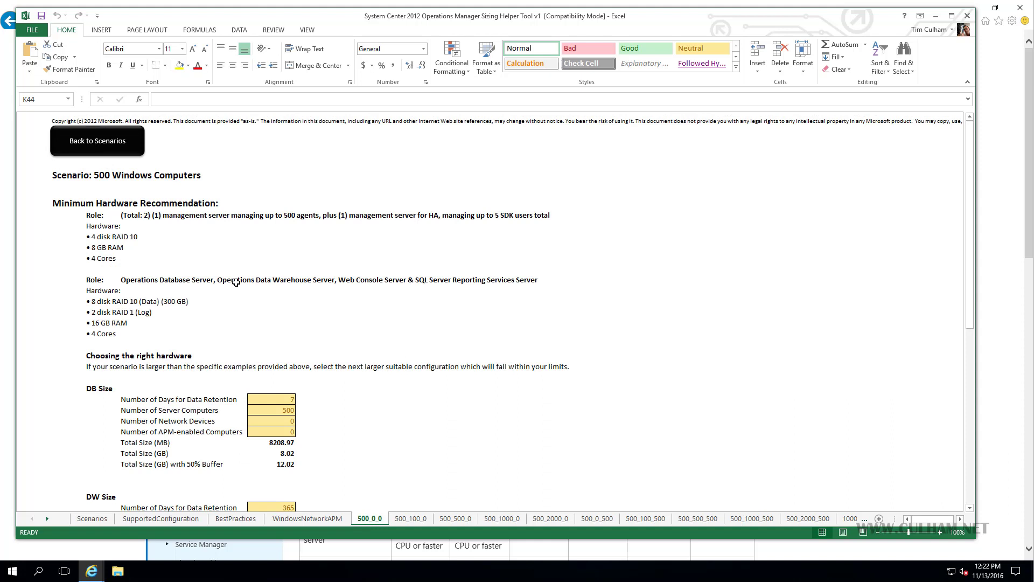
click(110, 248)
click(106, 322)
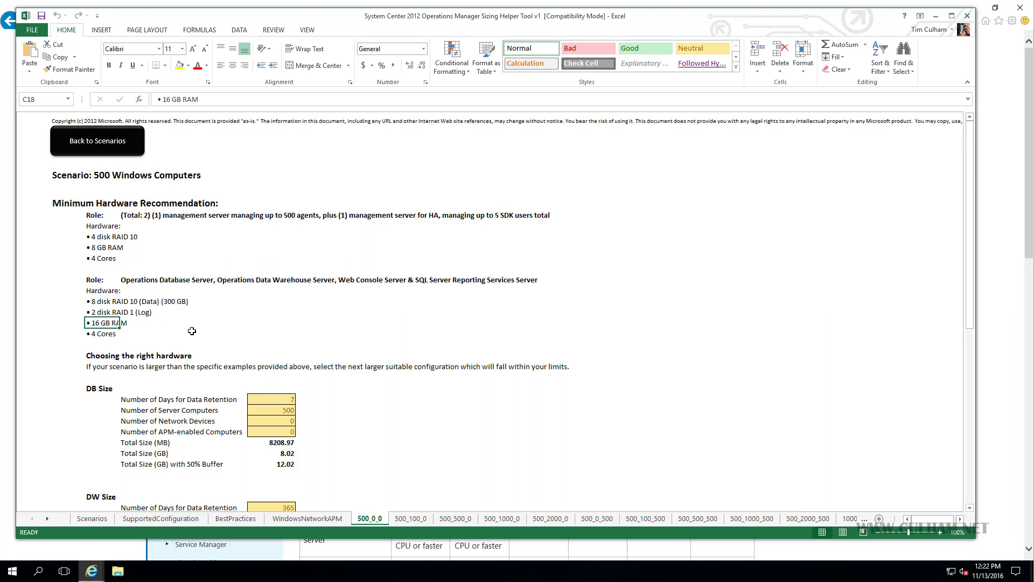
scroll(192, 330, down, 2)
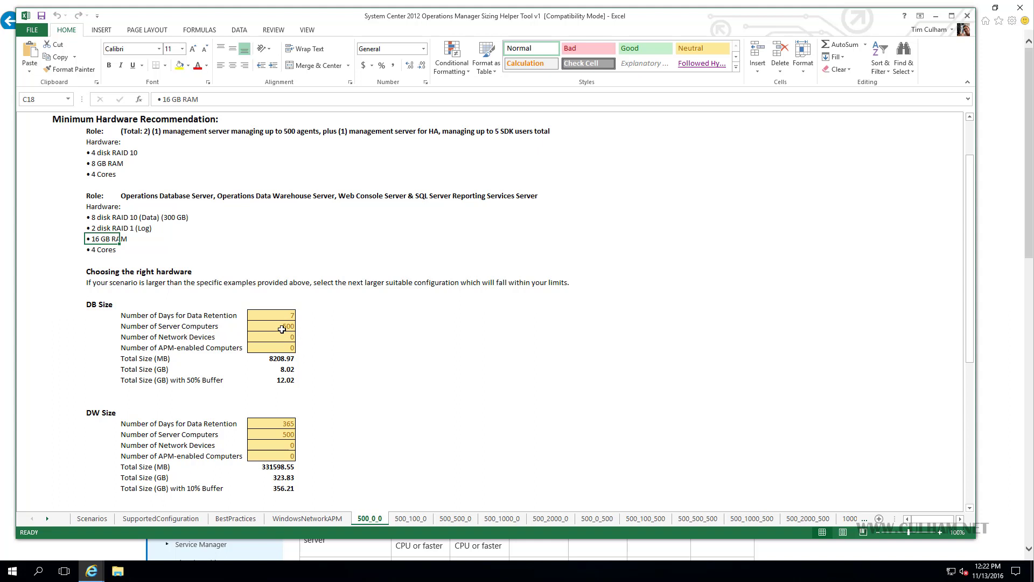
- Set the DB Size server count to 200 and inspect the DB total size formula
click(281, 327)
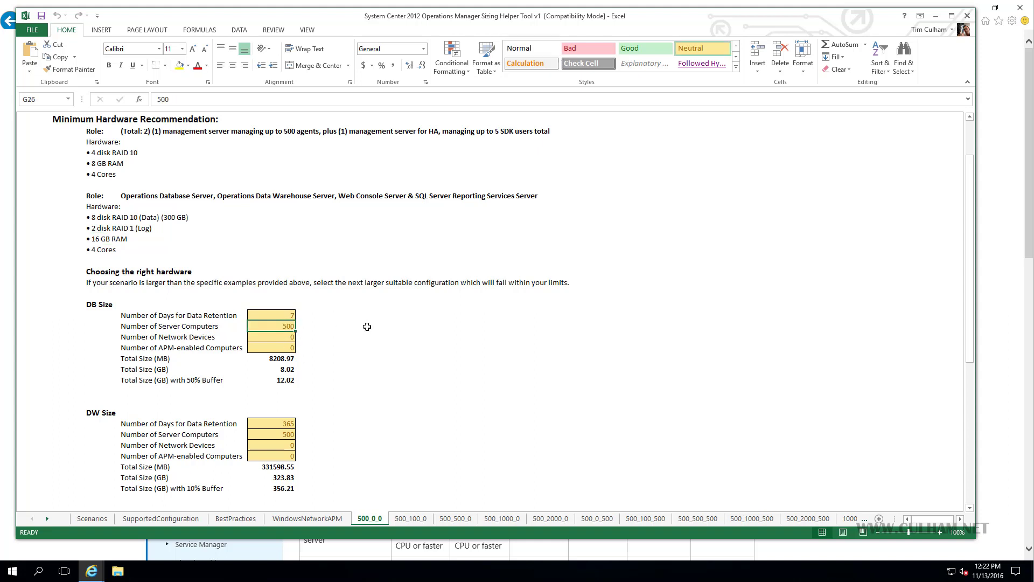
text(200)
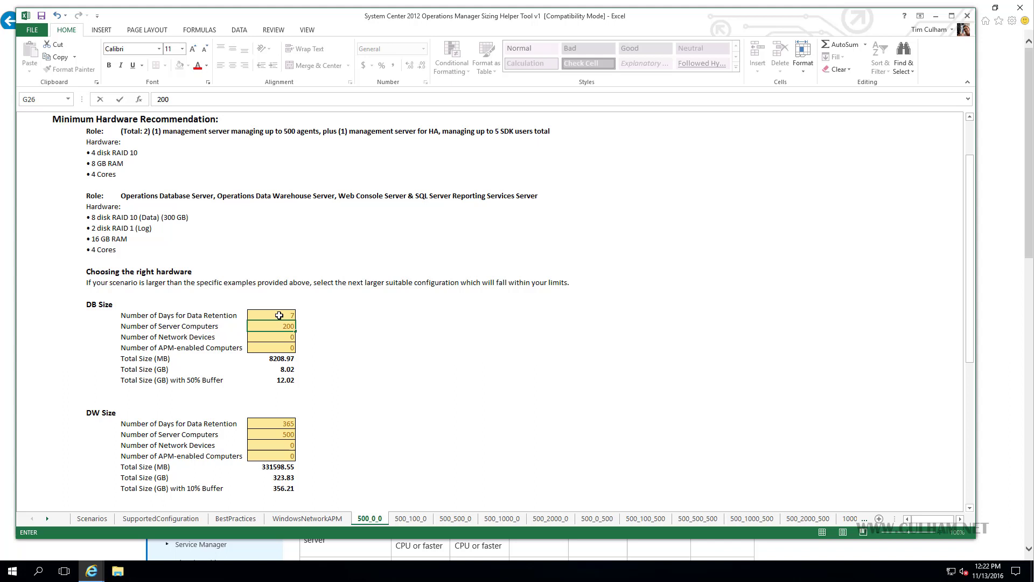
key(Return)
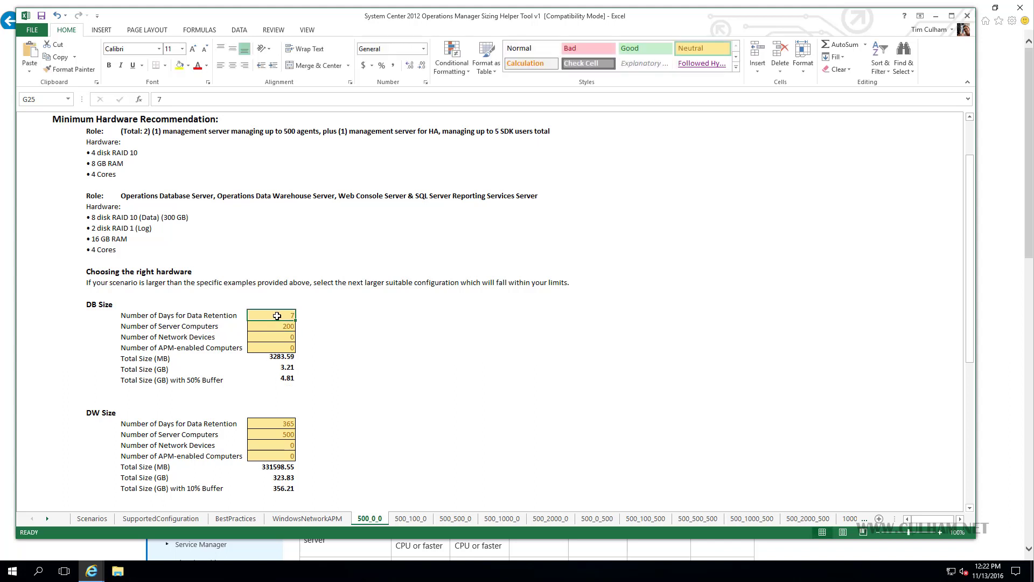
click(280, 358)
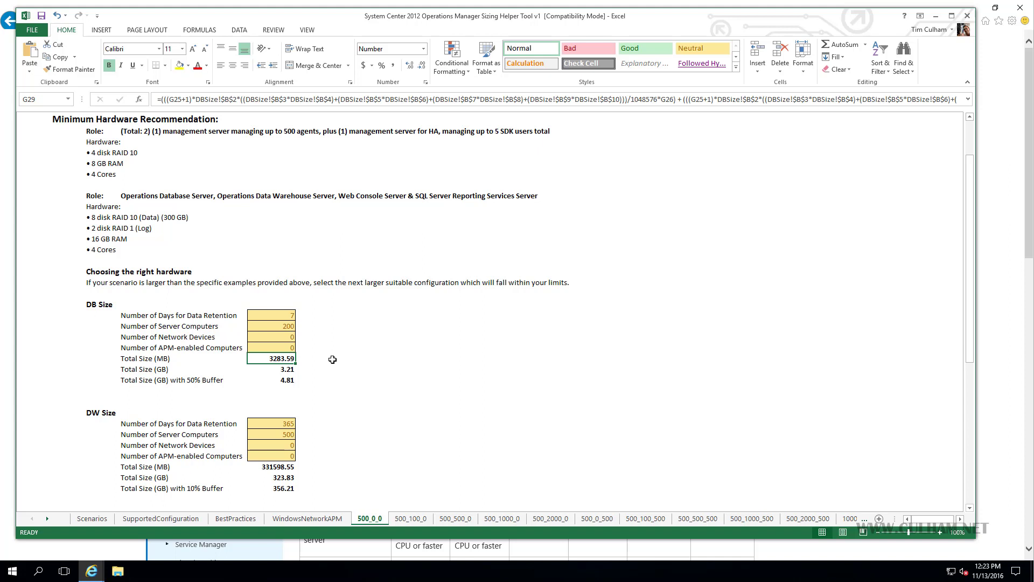
- Set the DW Size server count to 200, giving 142.48 GB with buffer
click(276, 435)
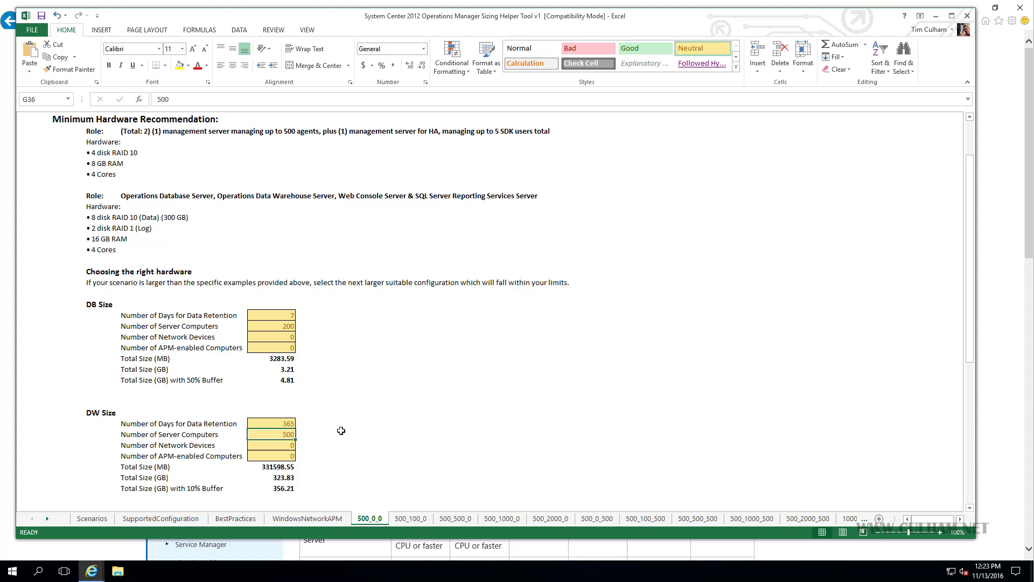
text(200)
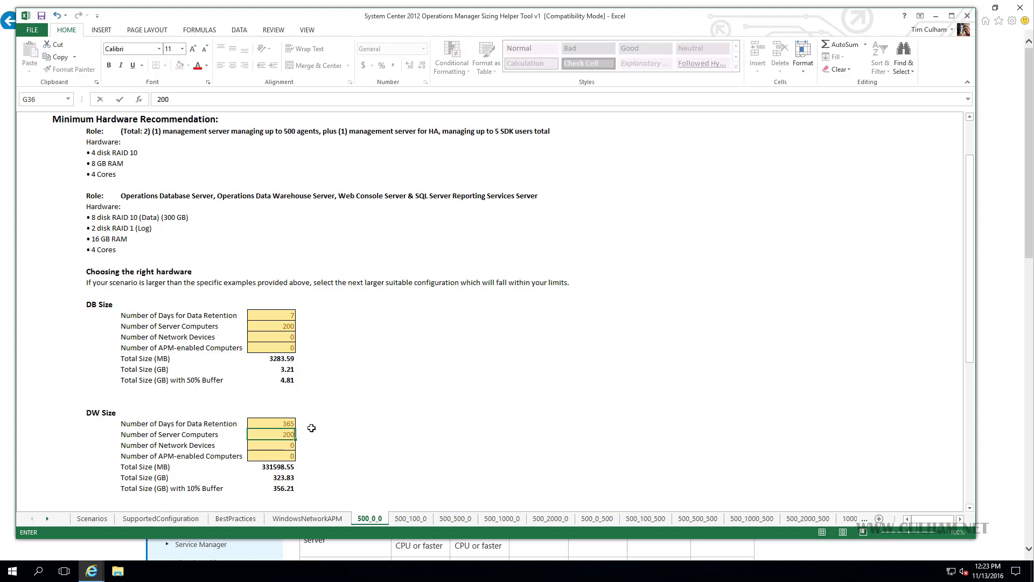
click(264, 423)
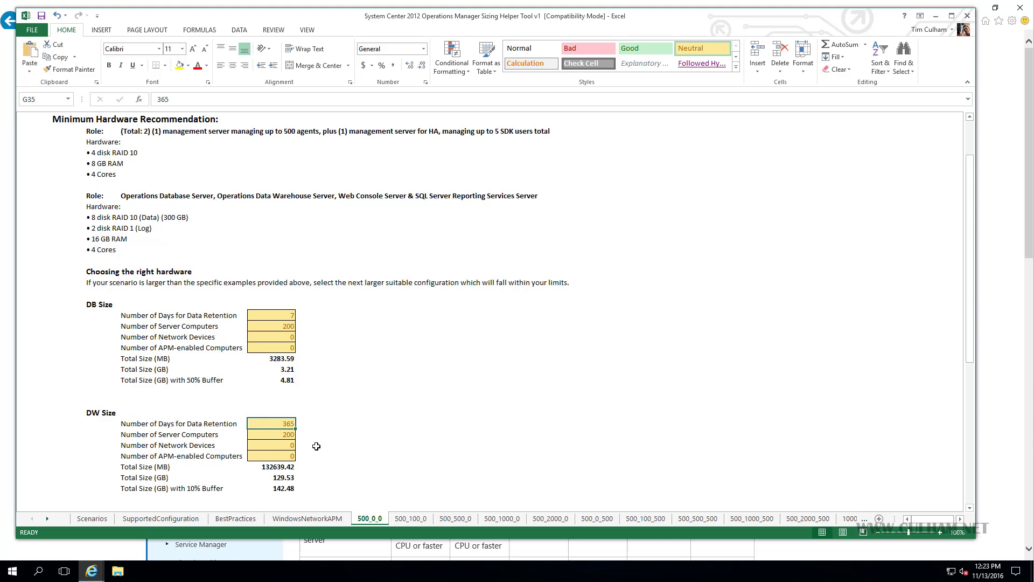
- Minimize Excel and open TechNet's Operating Systems Compatibility page for System Center 2016
click(935, 16)
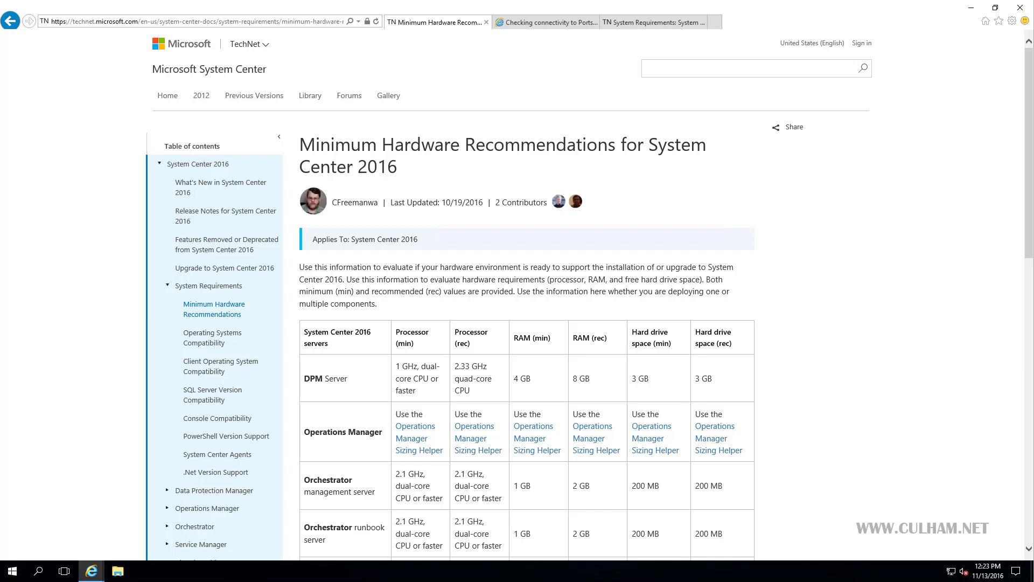
click(207, 337)
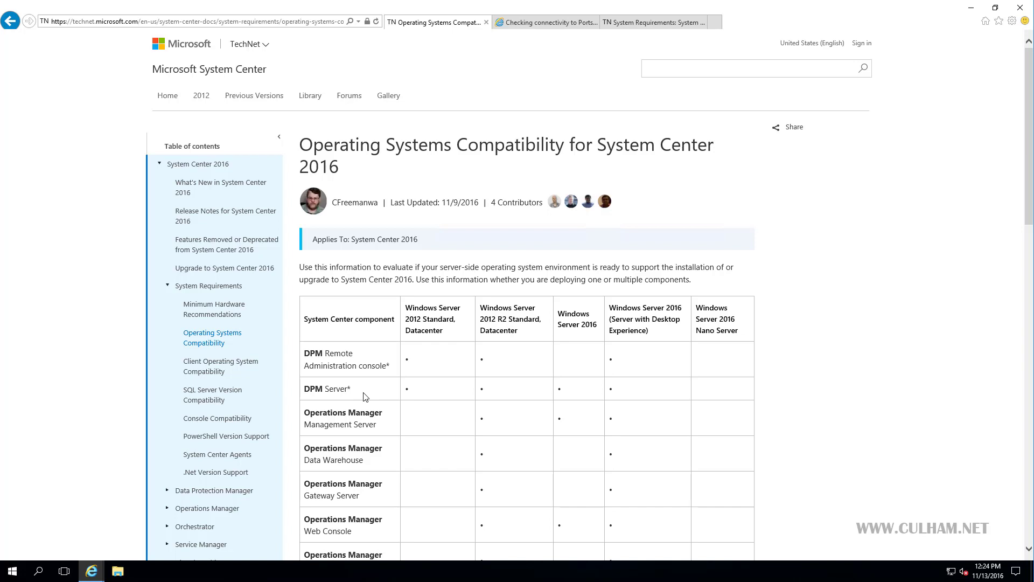
- Open the Client Operating System Compatibility page from the TechNet contents
click(220, 372)
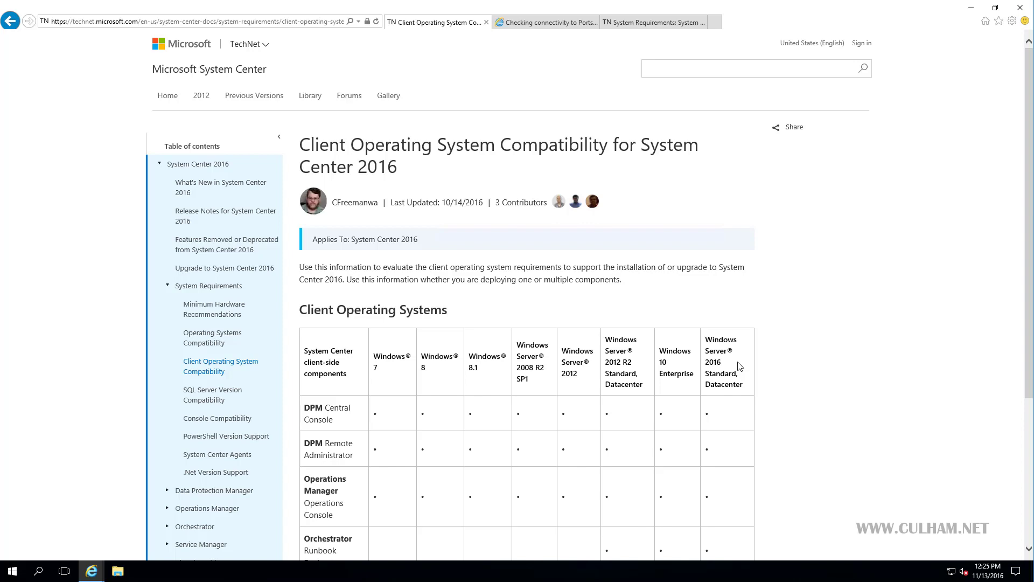
- Browse the SQL Server Version and Console Compatibility pages, ending on PowerShell Version Support
click(212, 394)
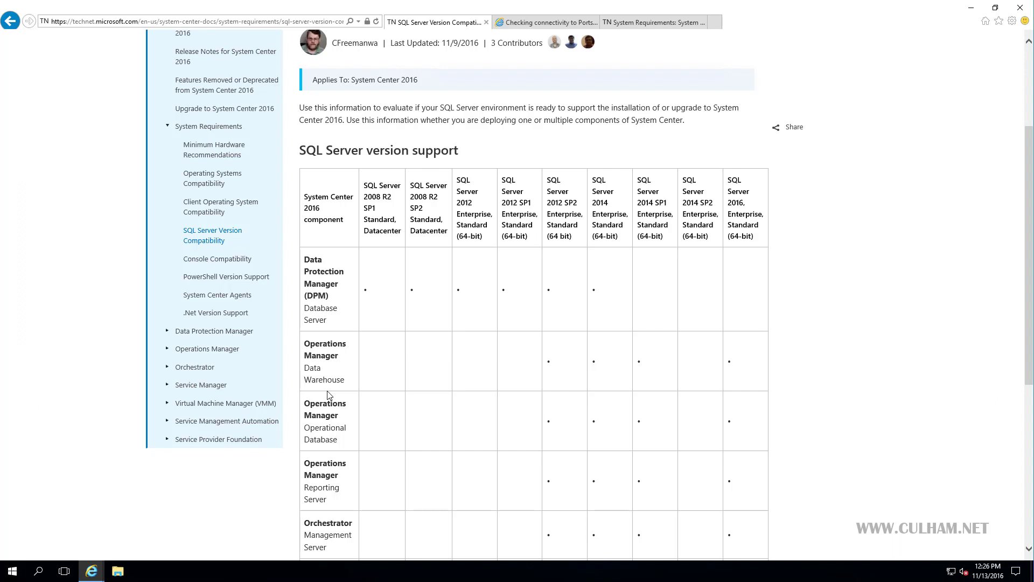
click(228, 261)
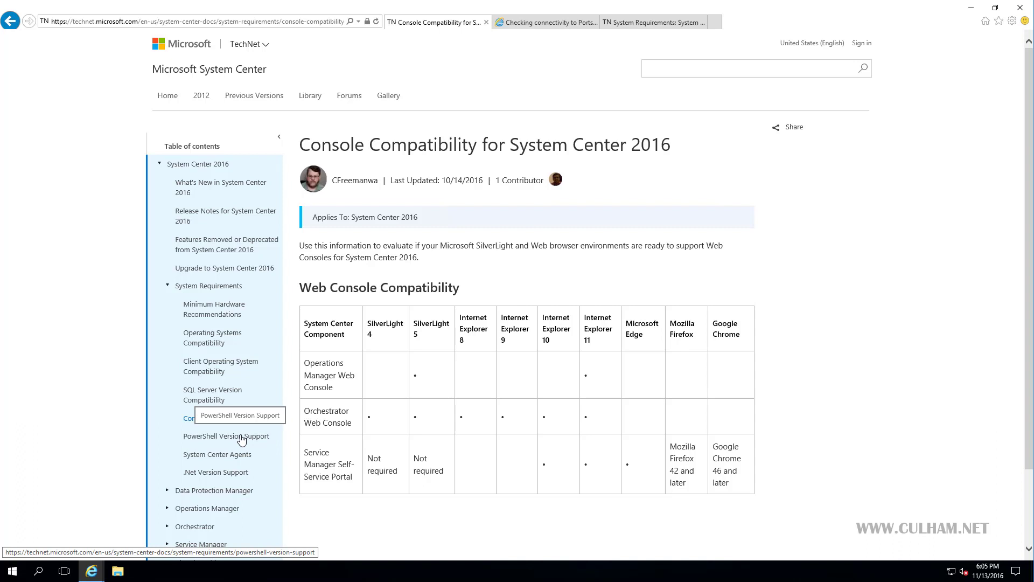
click(240, 437)
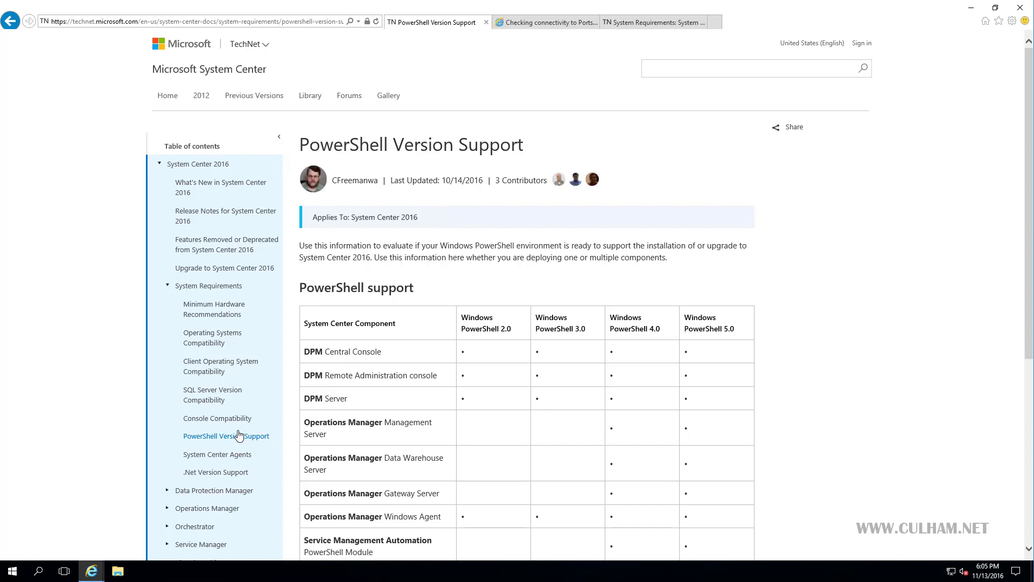
- Run $host.version in Windows PowerShell to confirm version 5.1, then open the System Center Agents page
click(12, 571)
click(103, 481)
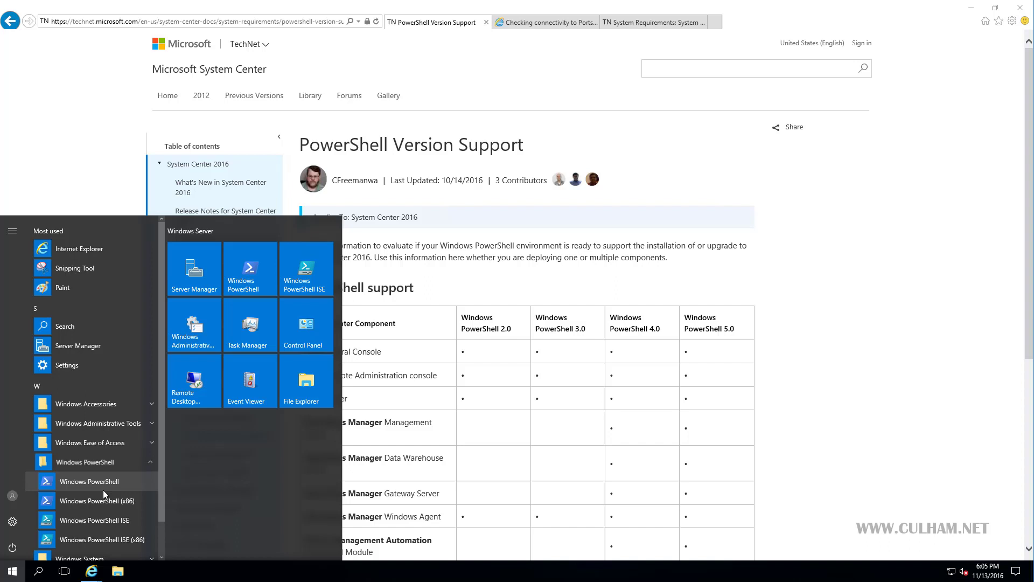
click(93, 480)
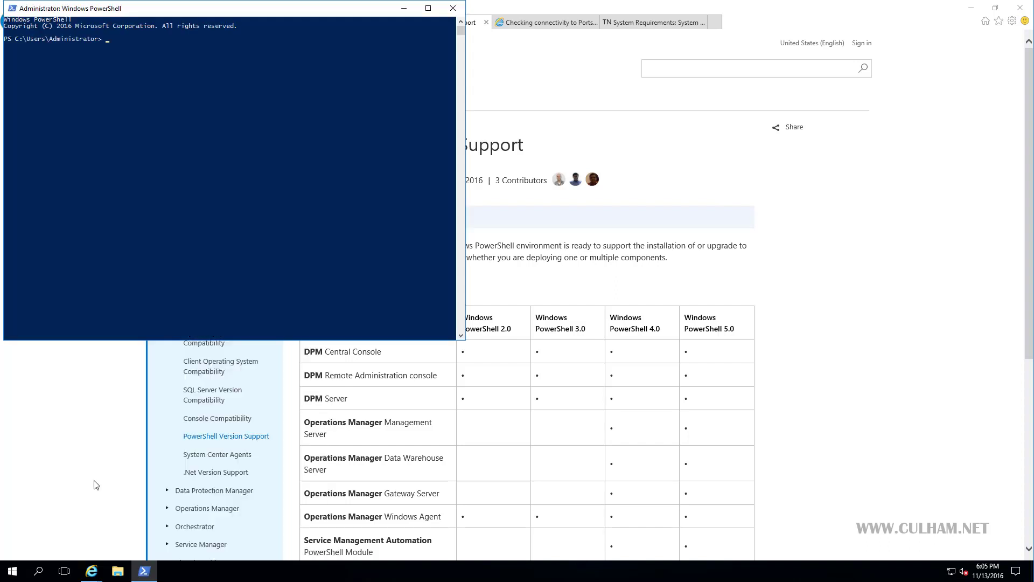
text($host.version)
key(Return)
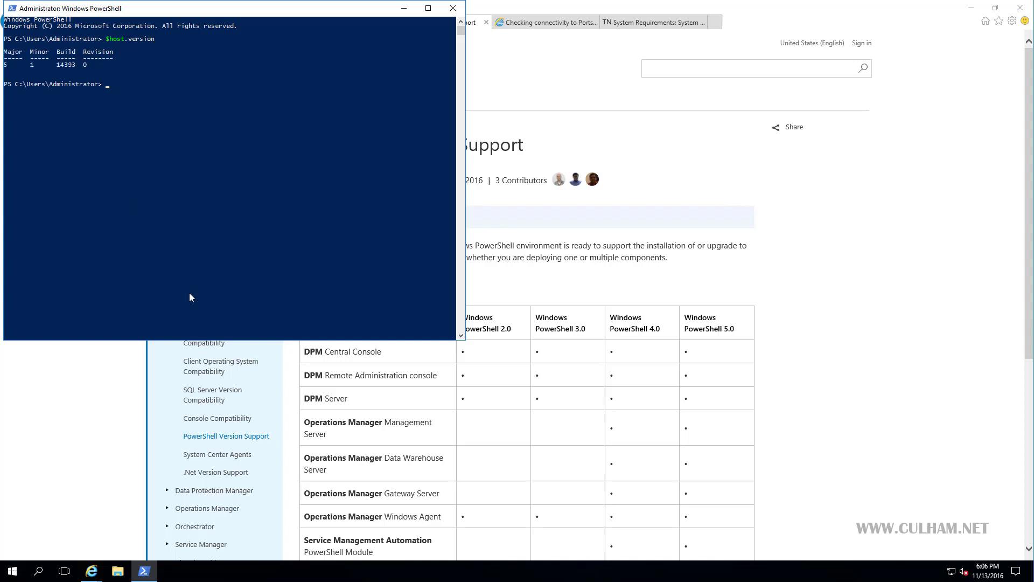
click(223, 455)
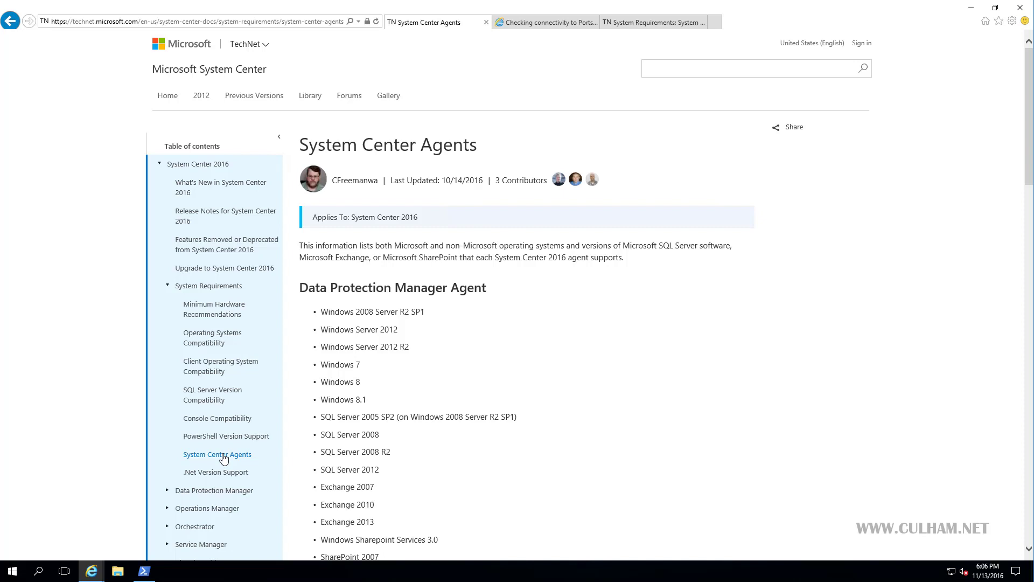
- Scroll the System Center Agents page down to the Operations Manager Linux/Unix Agent supported systems
scroll(415, 406, down, 15)
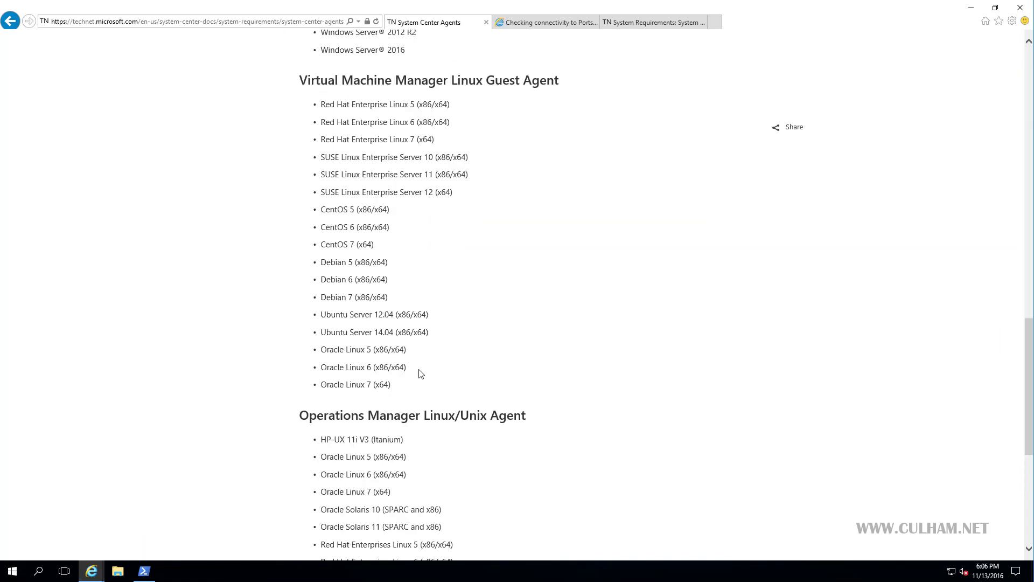
scroll(425, 373, down, 6)
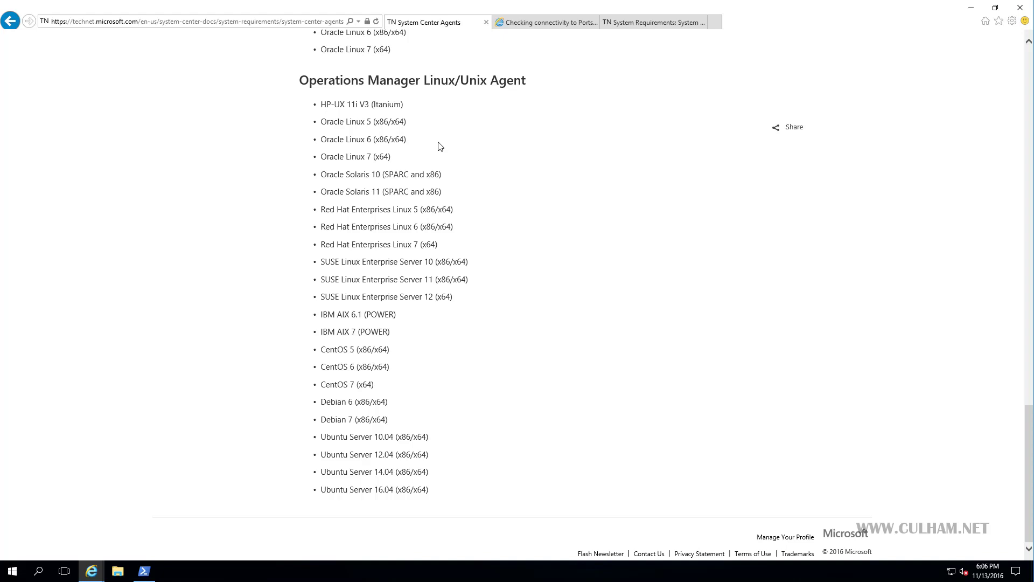
- Switch to the TN System Requirements tab showing the Supported Firewall Scenarios port table
click(649, 23)
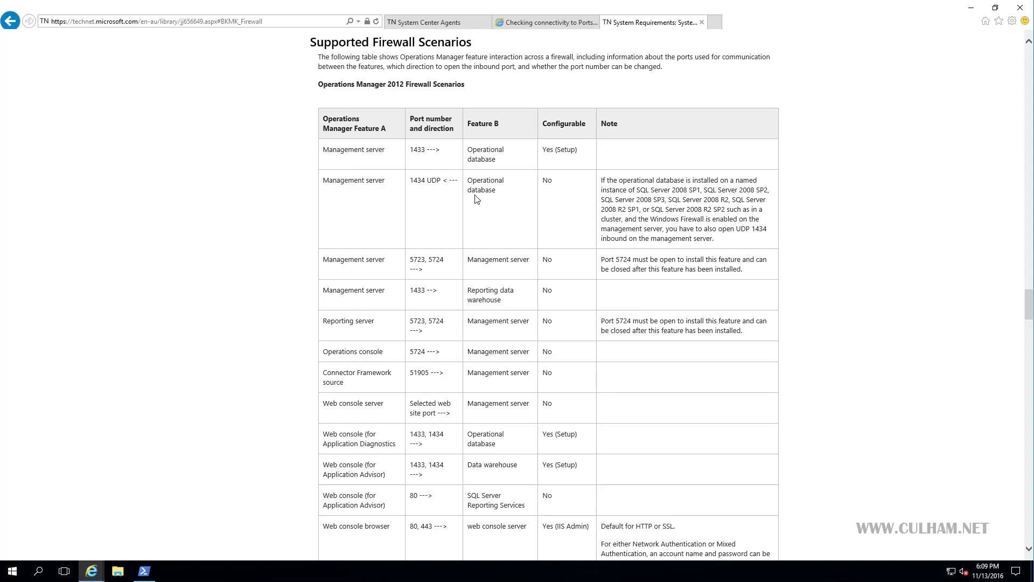
click(538, 25)
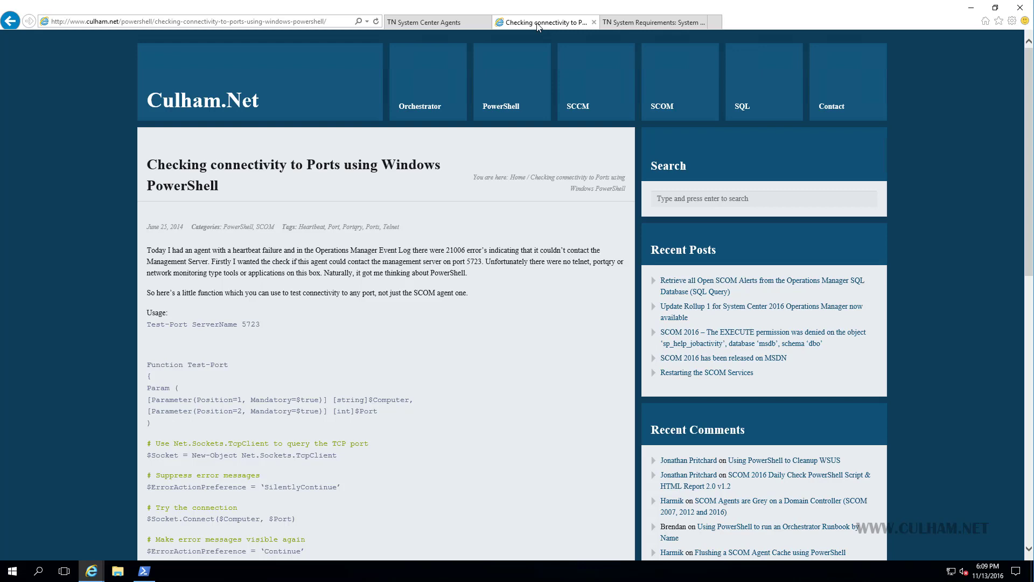
click(625, 24)
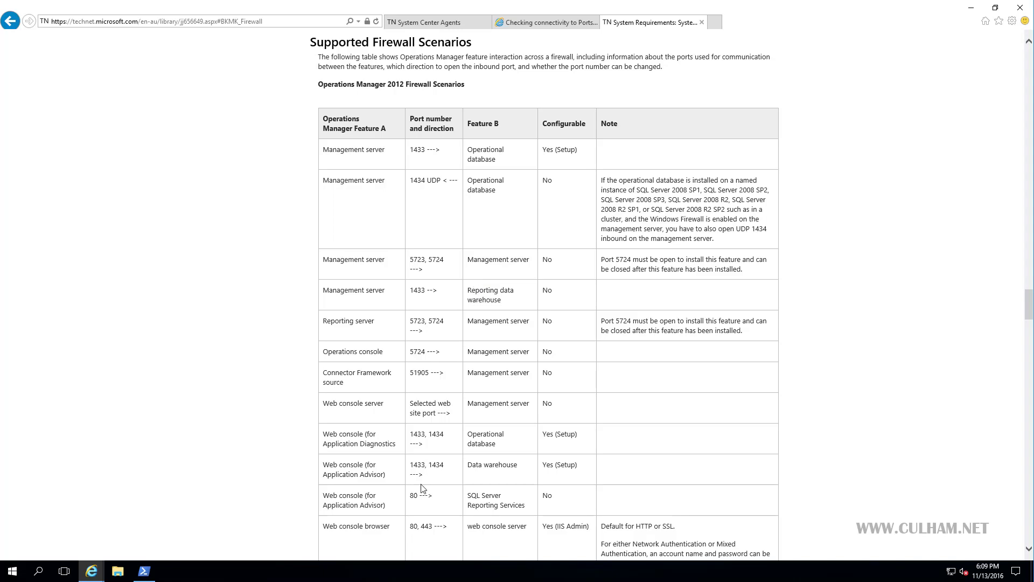
- Scroll to the agent rows and highlight port 5723 for MOMAgent.msi-installed agents
scroll(419, 471, down, 3)
scroll(420, 471, down, 2)
double_click(417, 363)
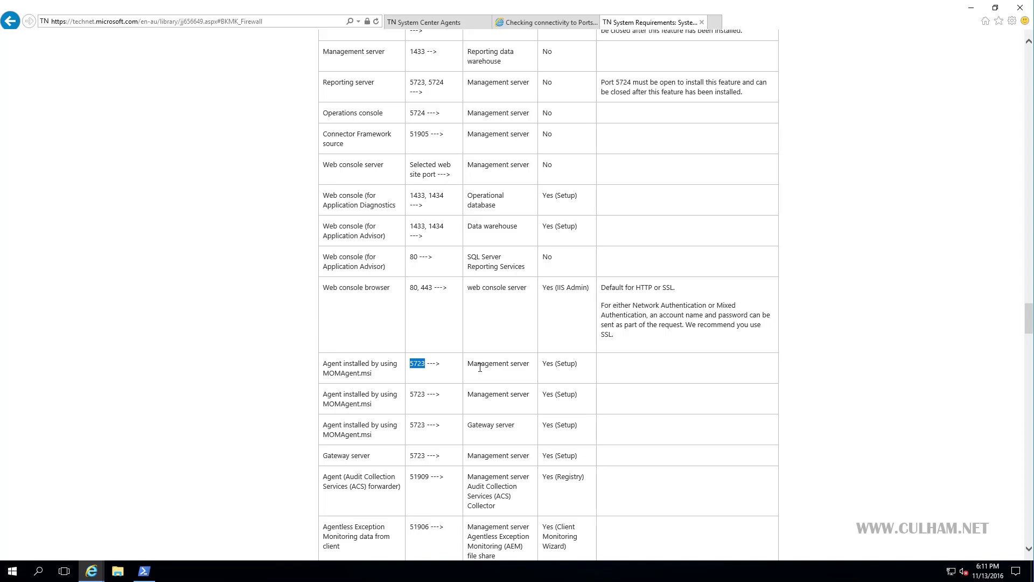
- Highlight database port 1433, then Operations console port 5724 and web console ports 80, 443
scroll(462, 210, up, 4)
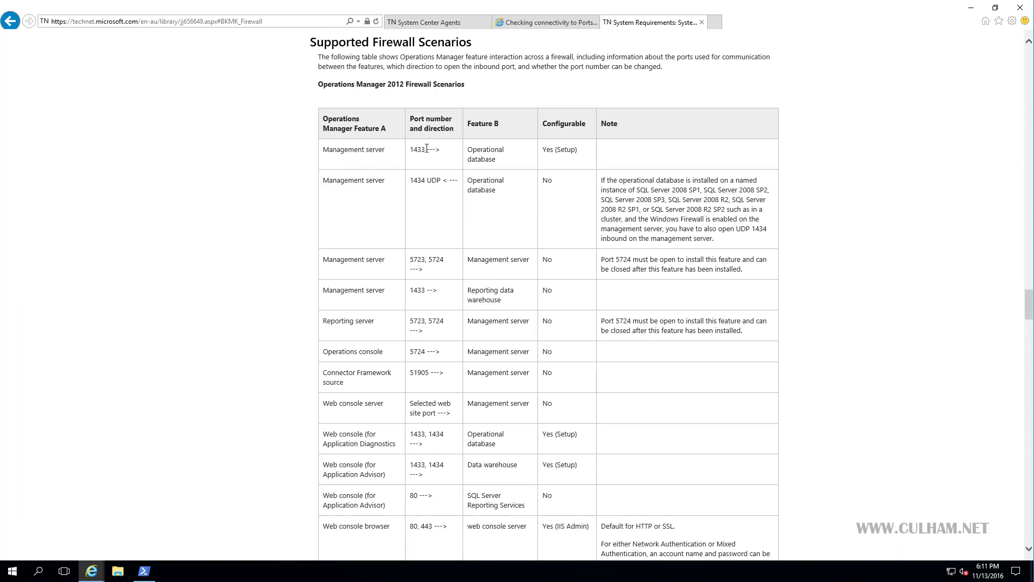
drag(425, 149, 413, 150)
click(422, 167)
double_click(424, 352)
scroll(435, 354, down, 1)
drag(435, 445, 410, 447)
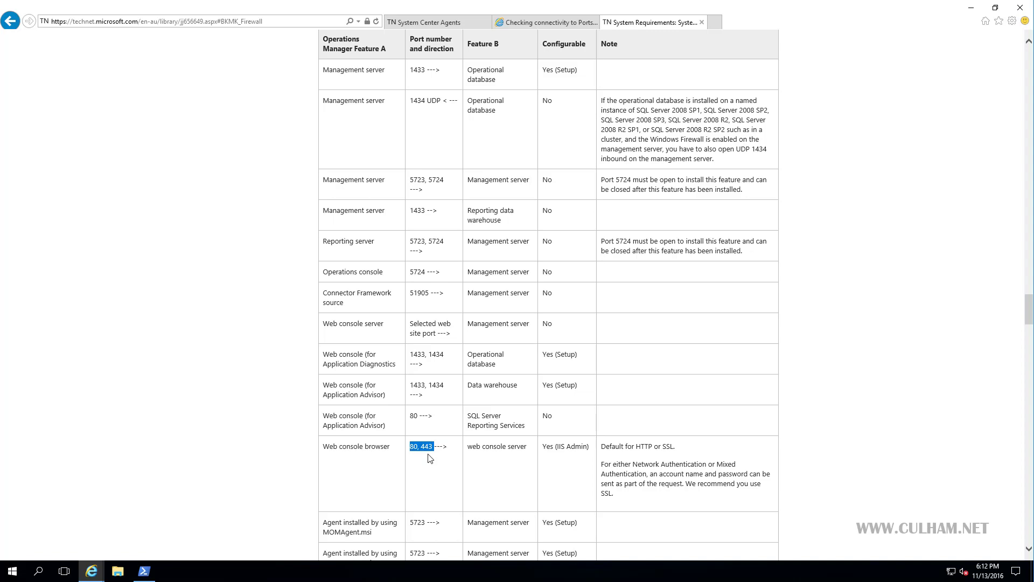
- Scroll to the bottom of the TechNet firewall table to see UNIX/Linux ports 1270 and 22
scroll(446, 311, down, 10)
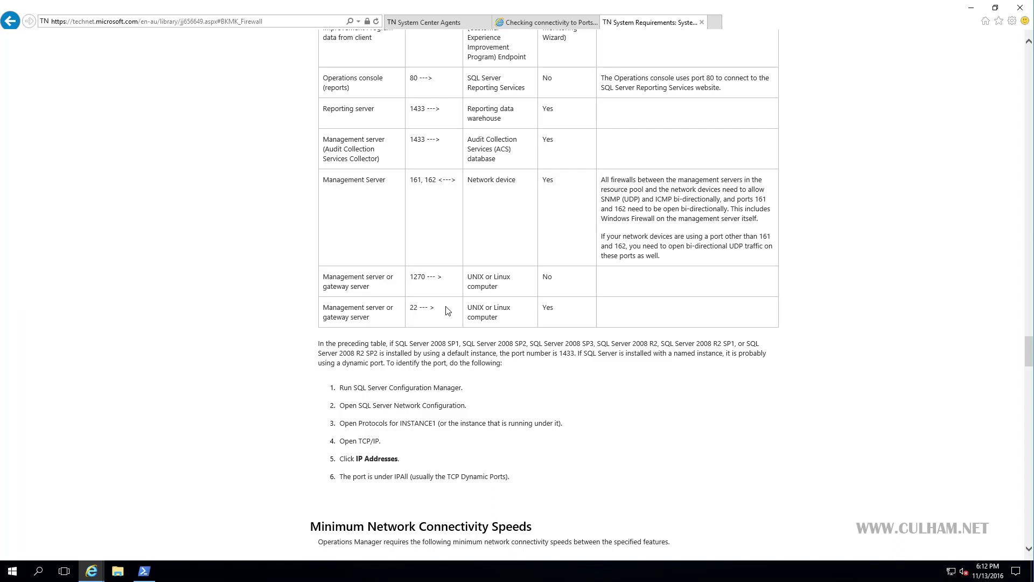